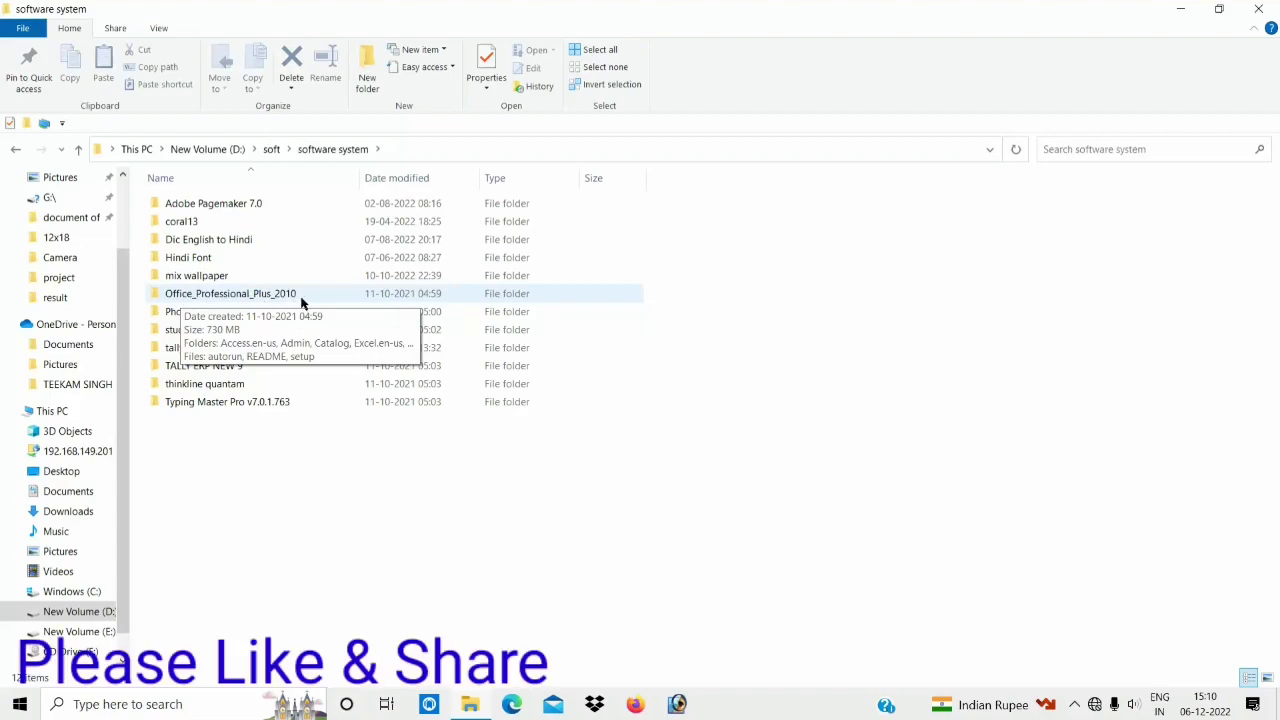
- Open the Office_Professional_Plus_2010 folder to show its setup and component files
double_click(248, 296)
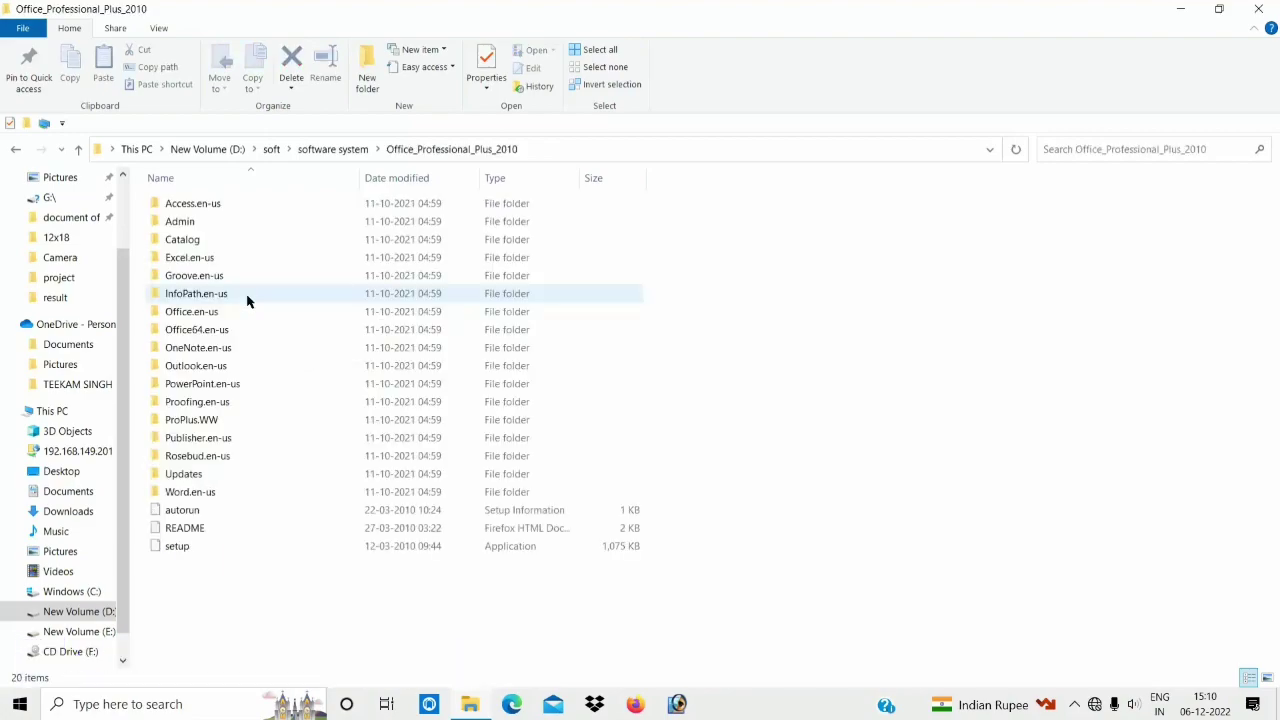
- Launch Office 2010 setup and set Office Tools, Shared Features, Word and Visio Viewer to Not Available
double_click(170, 550)
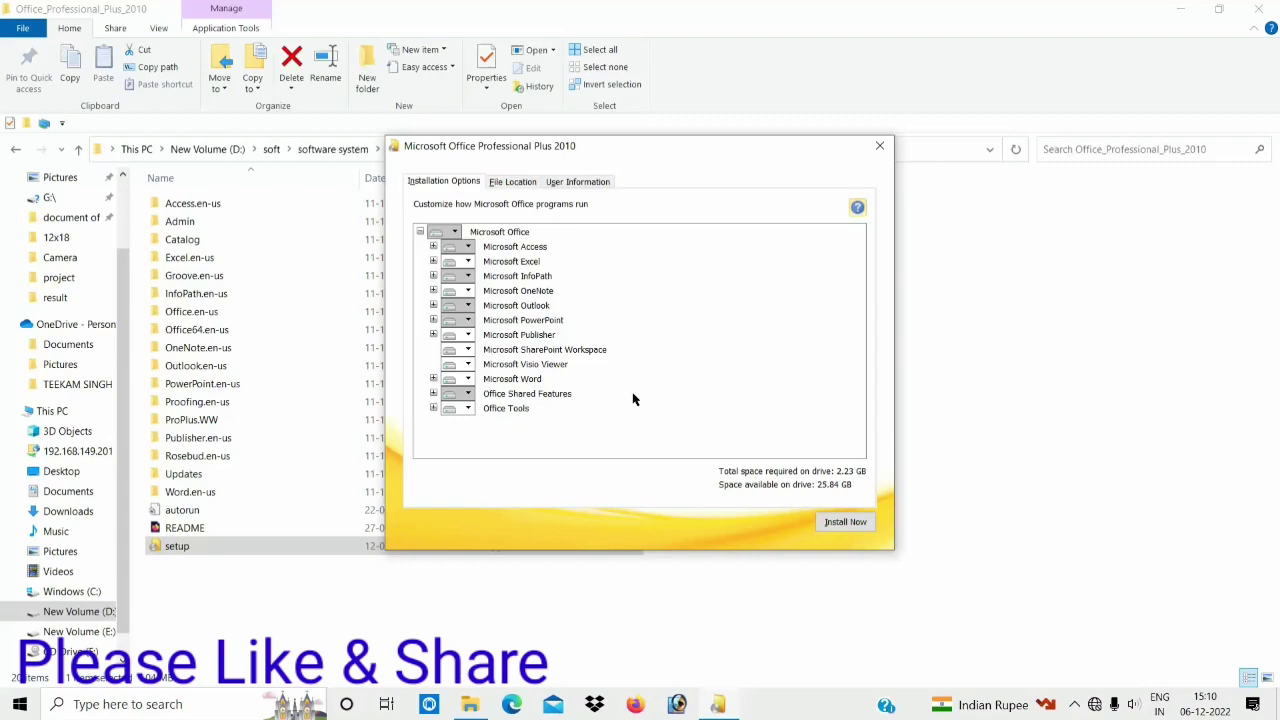
left_click(463, 410)
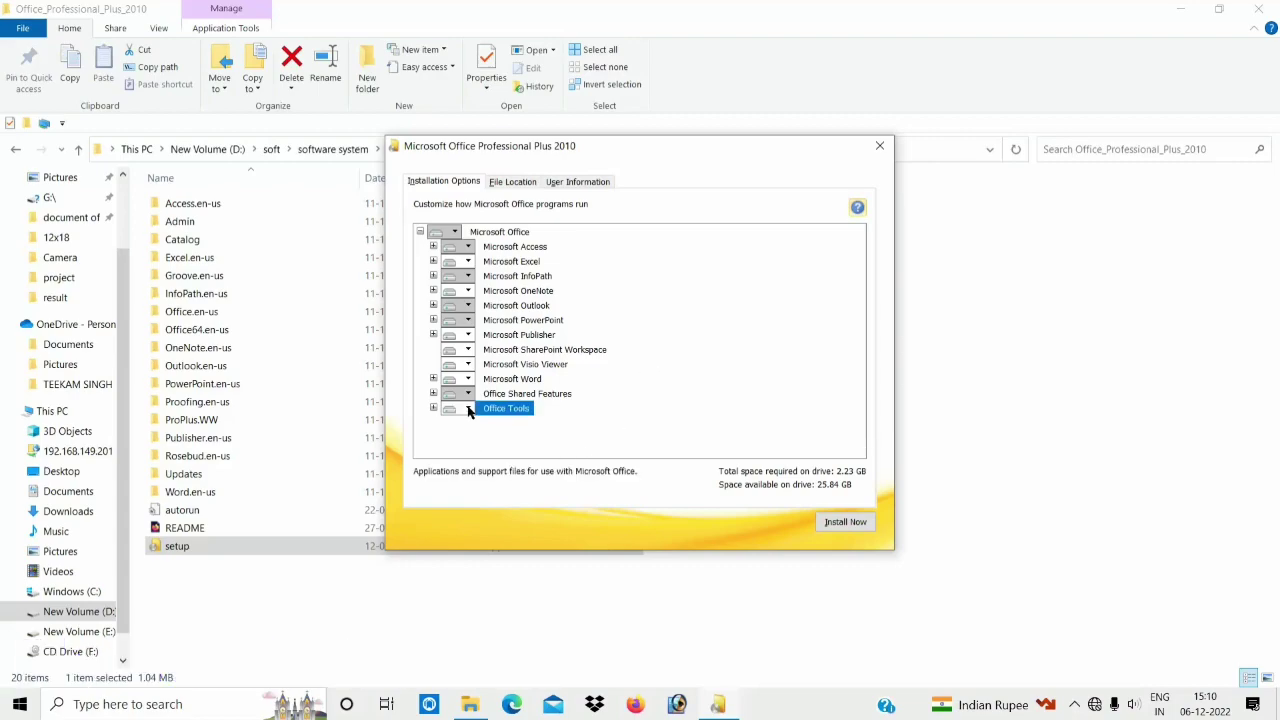
left_click(470, 470)
left_click(468, 394)
left_click(484, 458)
left_click(468, 379)
left_click(490, 444)
left_click(490, 429)
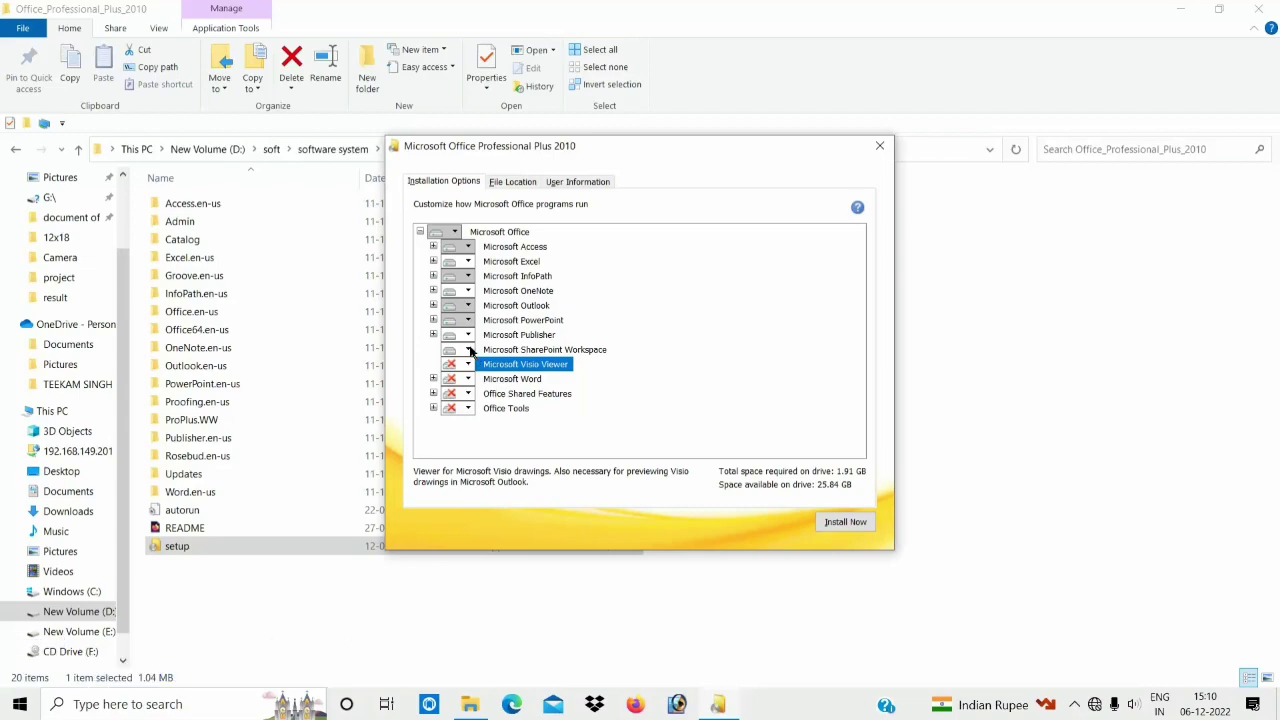
- Set SharePoint Workspace and Publisher to Not Available, and PowerPoint to Run from My Computer
left_click(468, 349)
left_click(490, 414)
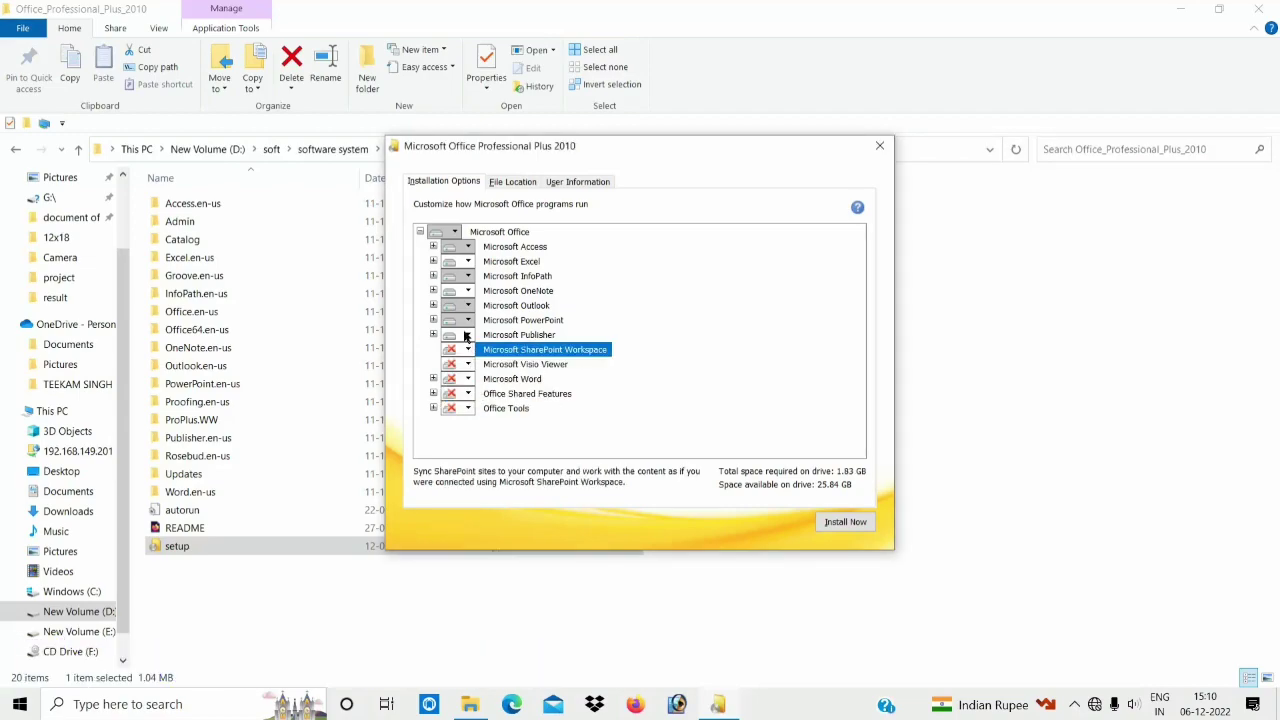
left_click(468, 334)
left_click(489, 401)
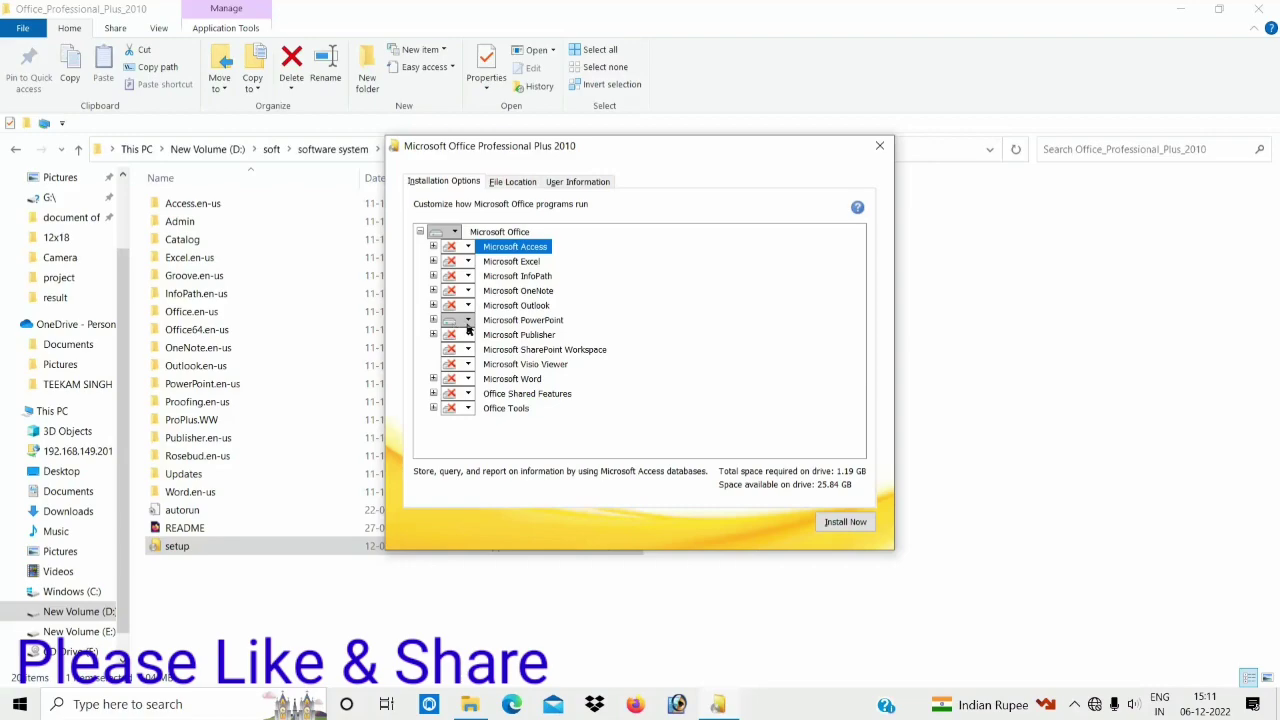
left_click(468, 320)
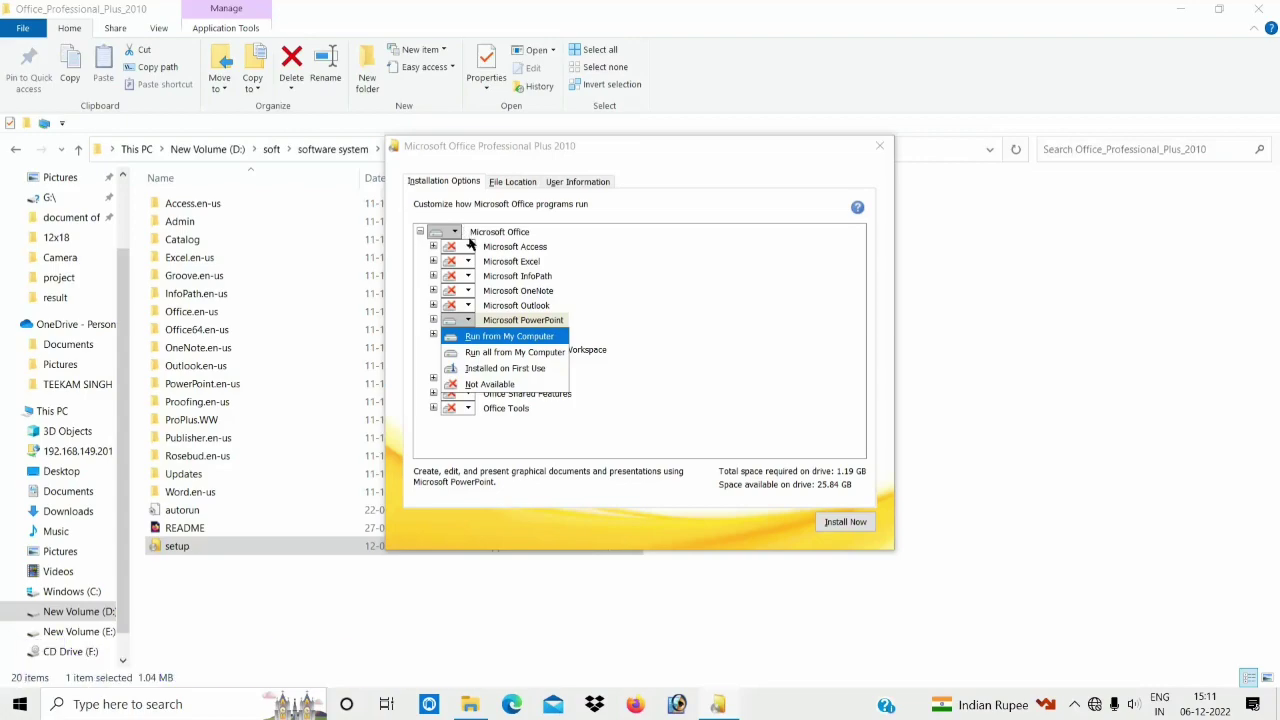
left_click(495, 337)
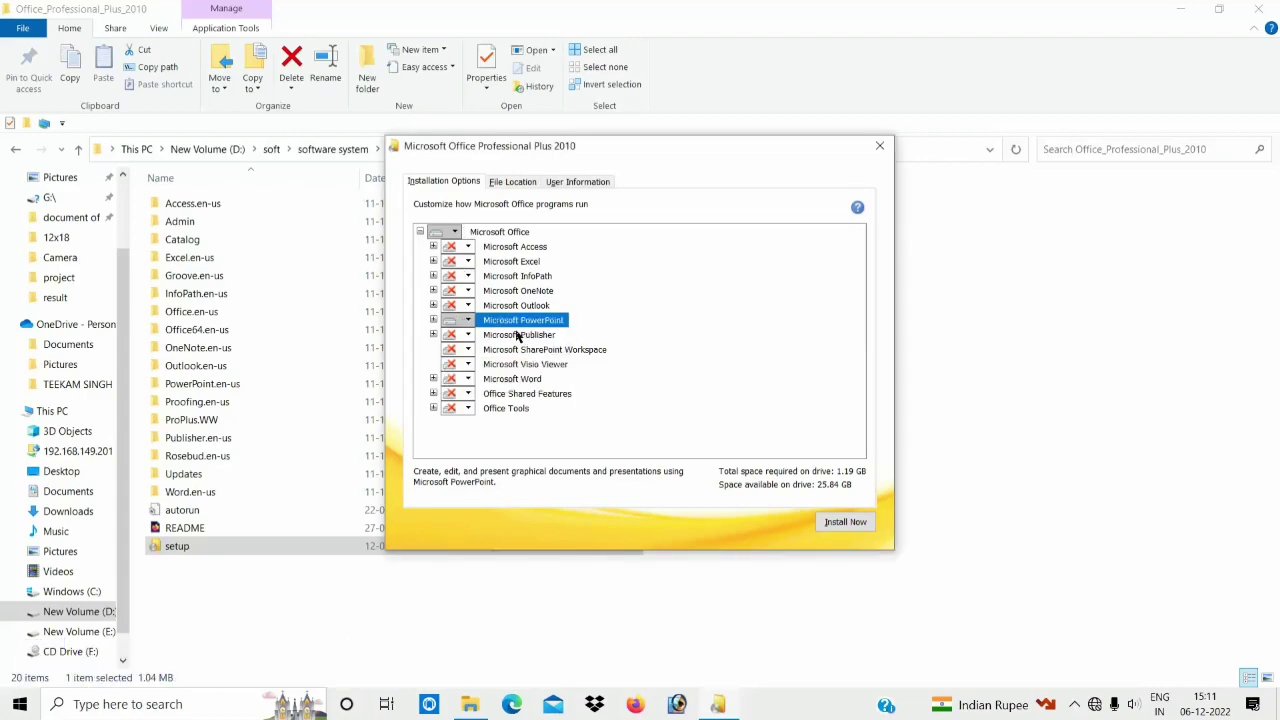
- Install PowerPoint with Install Now, then close setup when installation finishes
left_click(845, 523)
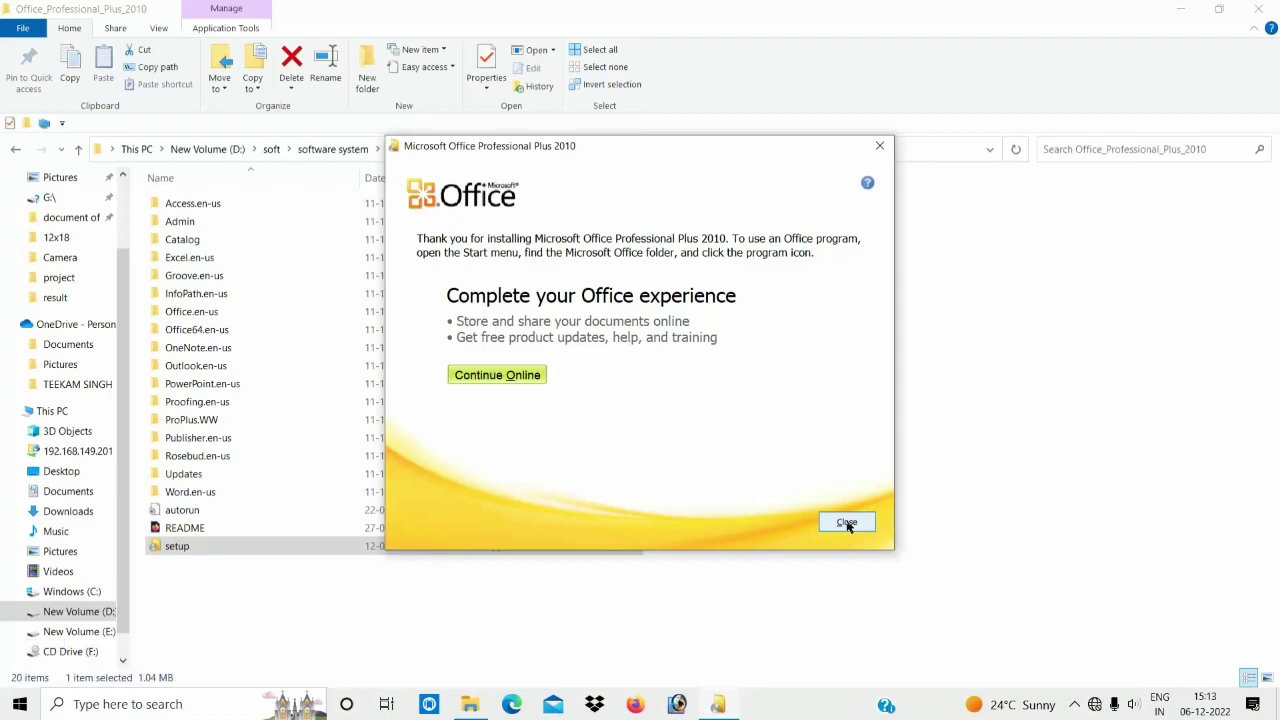
left_click(847, 523)
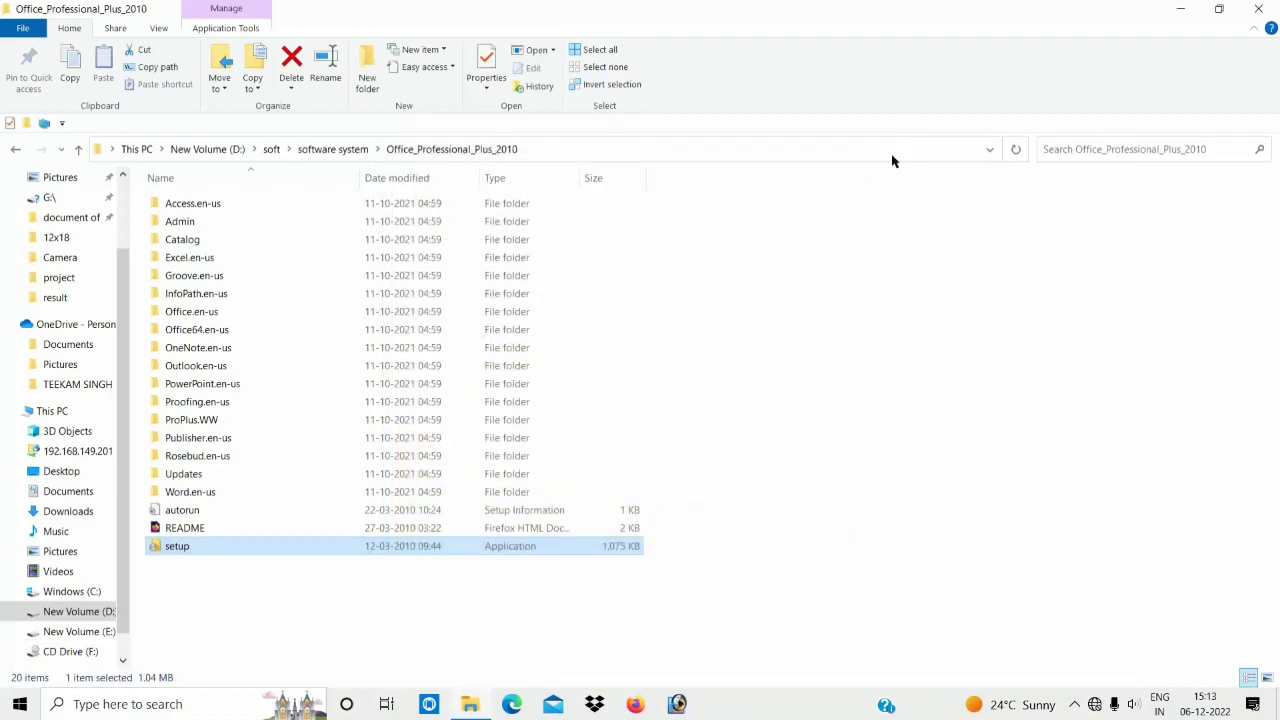
- Close Explorer and start Microsoft PowerPoint 2010 from the Start menu's Recently added list
left_click(1258, 8)
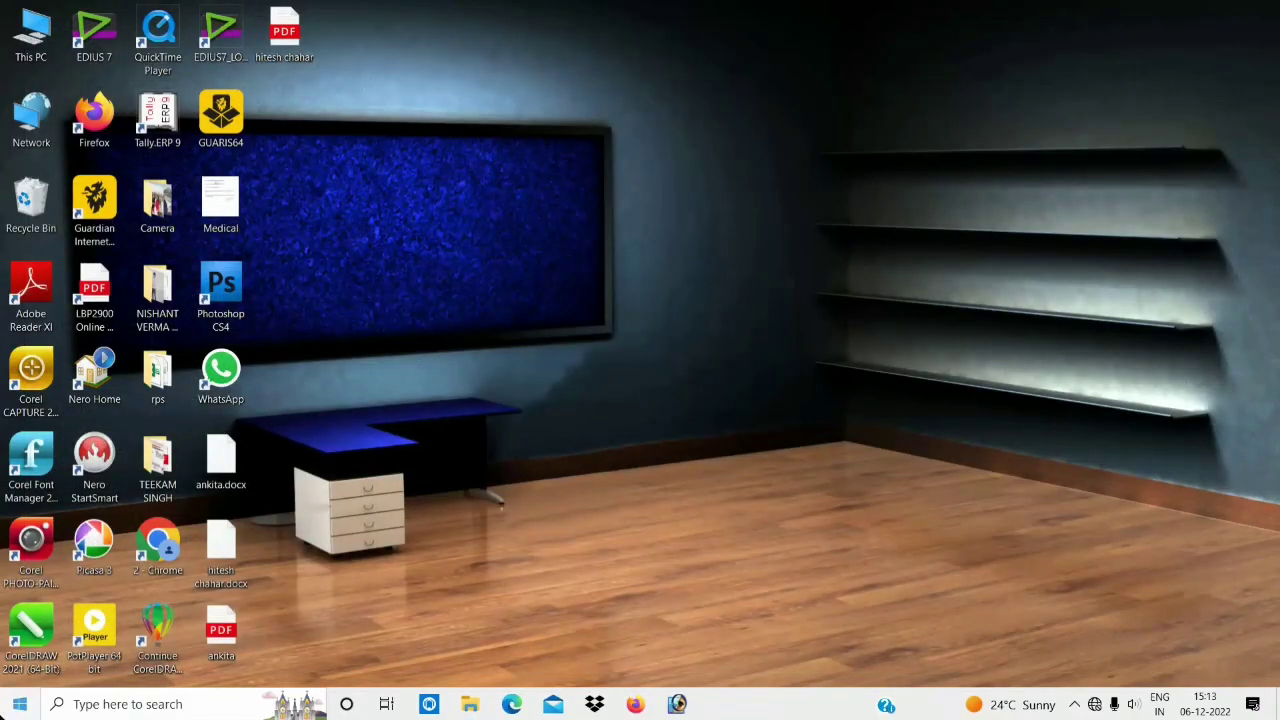
left_click(20, 704)
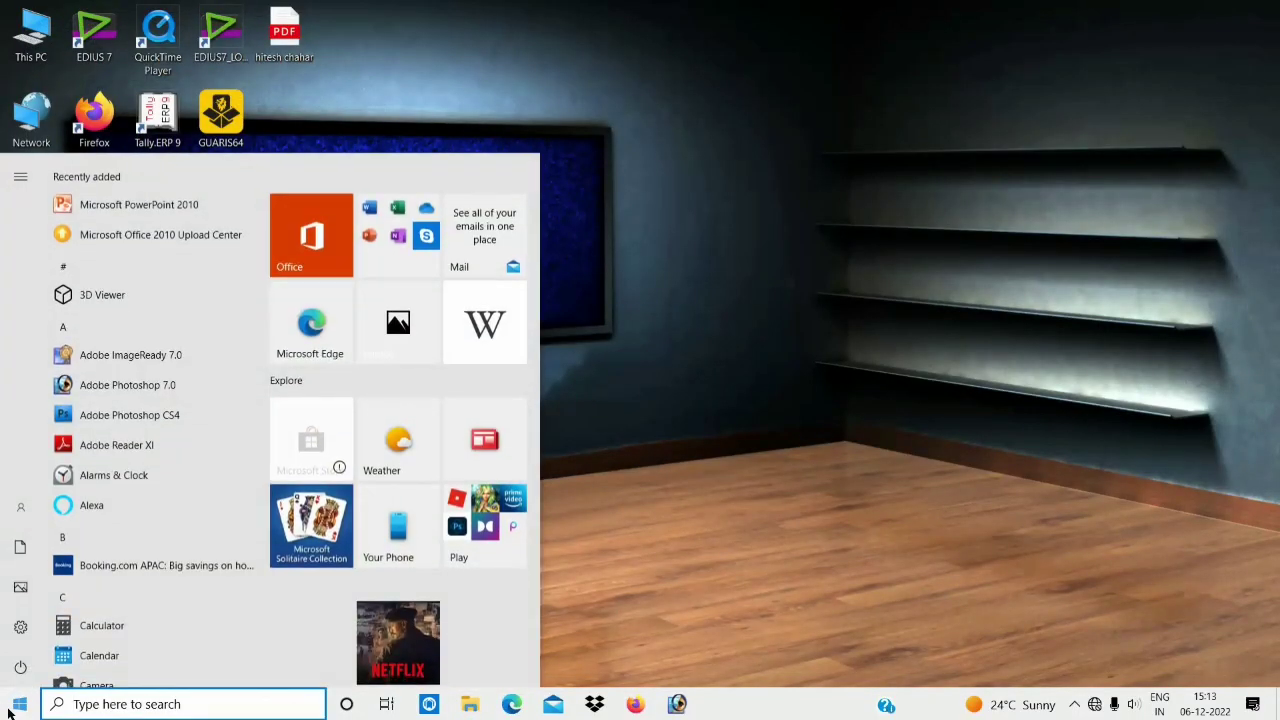
left_click(170, 210)
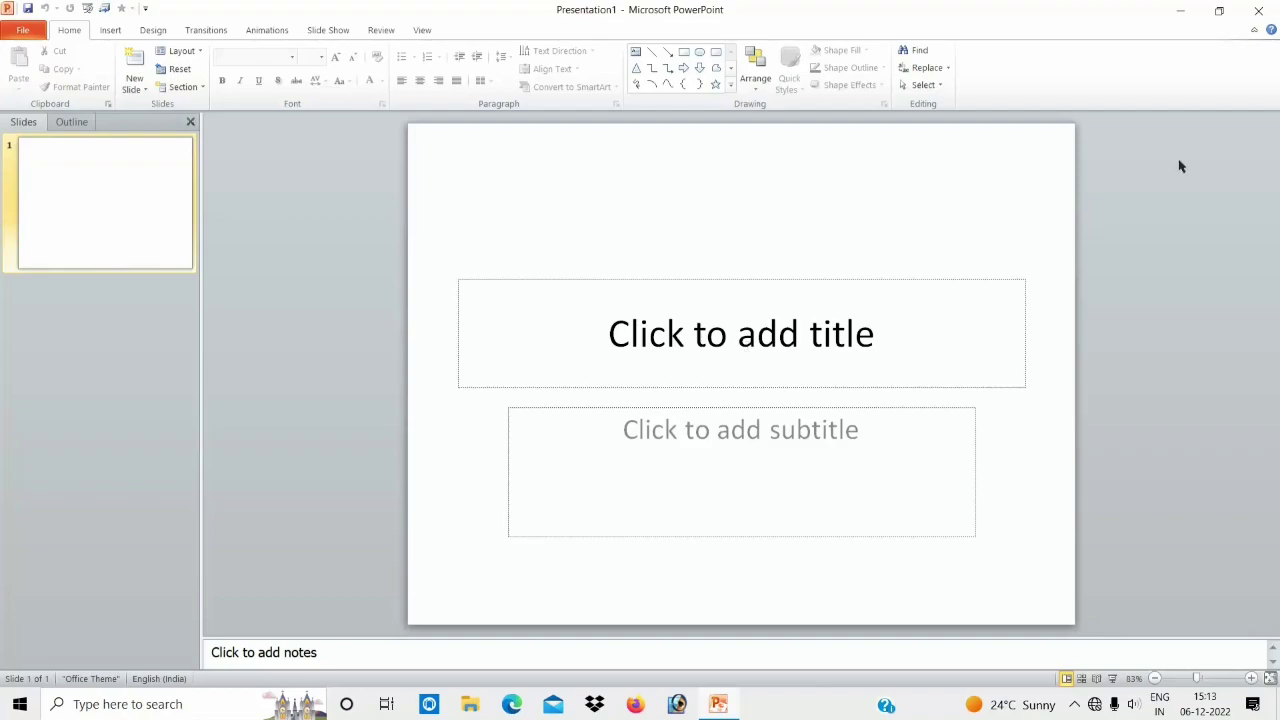
- Close PowerPoint 2010, launch PowerPoint by searching 'power point', then close that window
left_click(1260, 16)
key("super")
type("p")
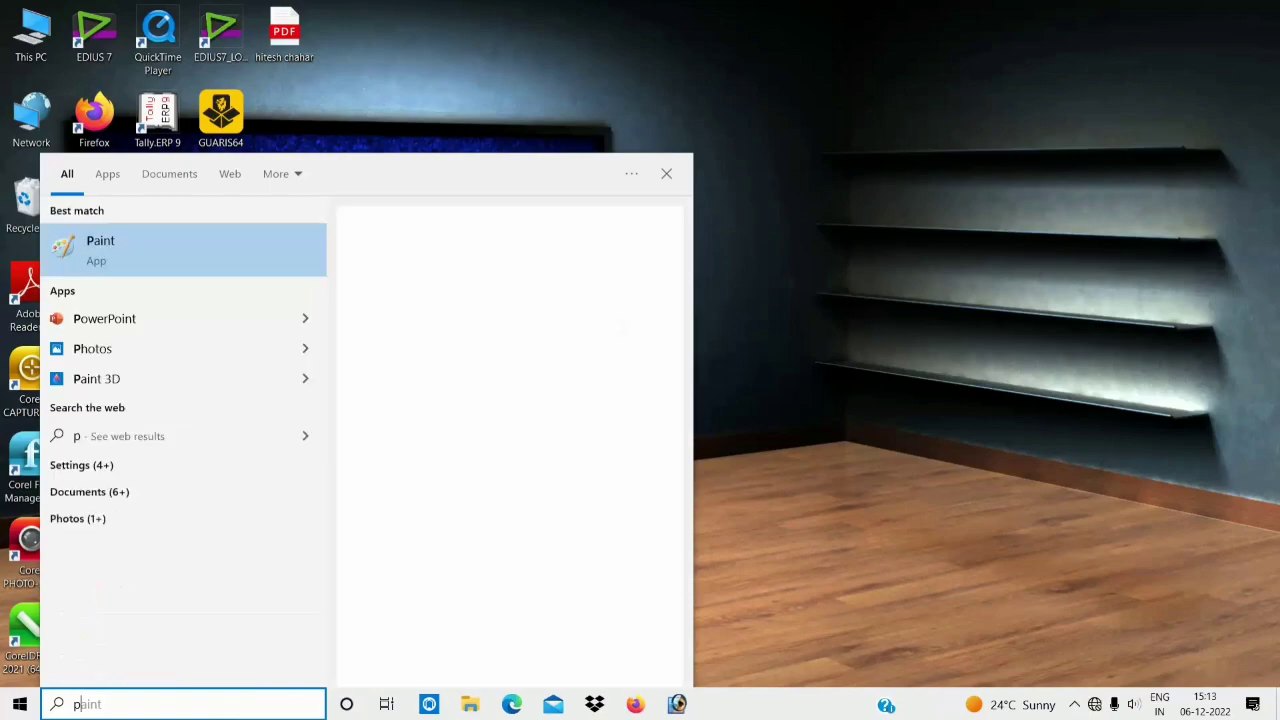
type("ower")
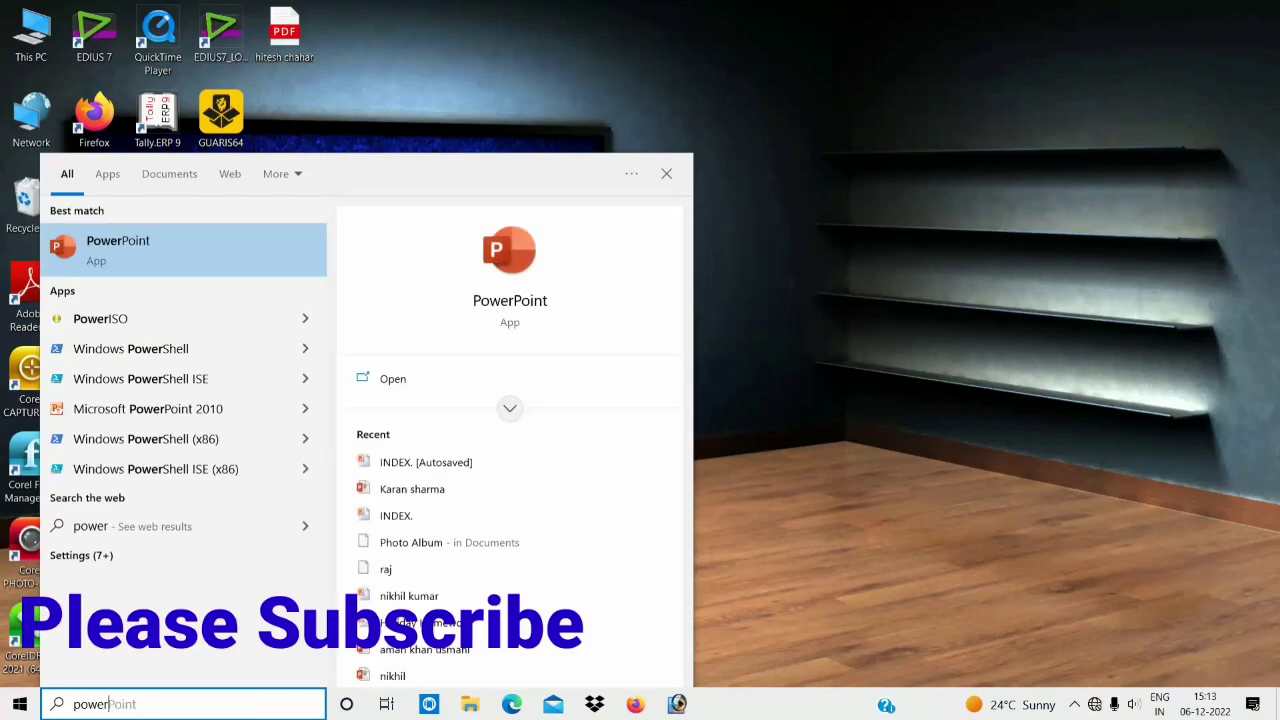
type(" p")
type("oint")
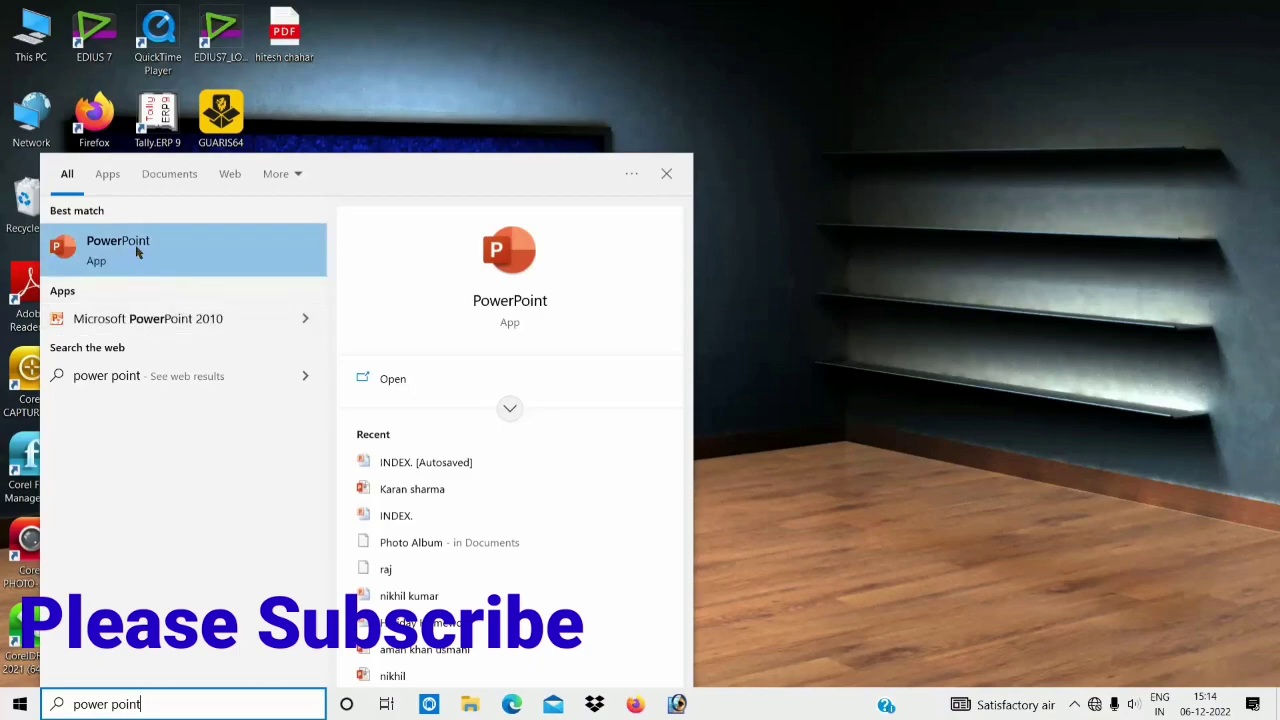
left_click(177, 251)
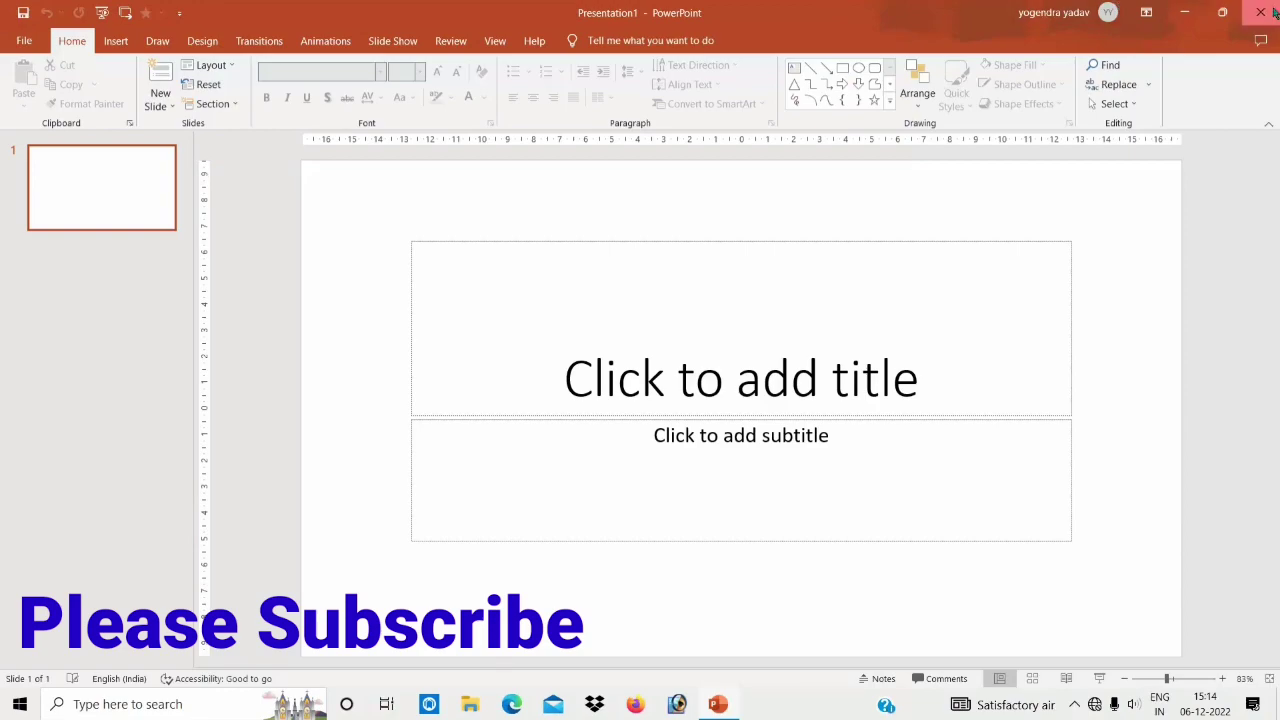
left_click(1274, 11)
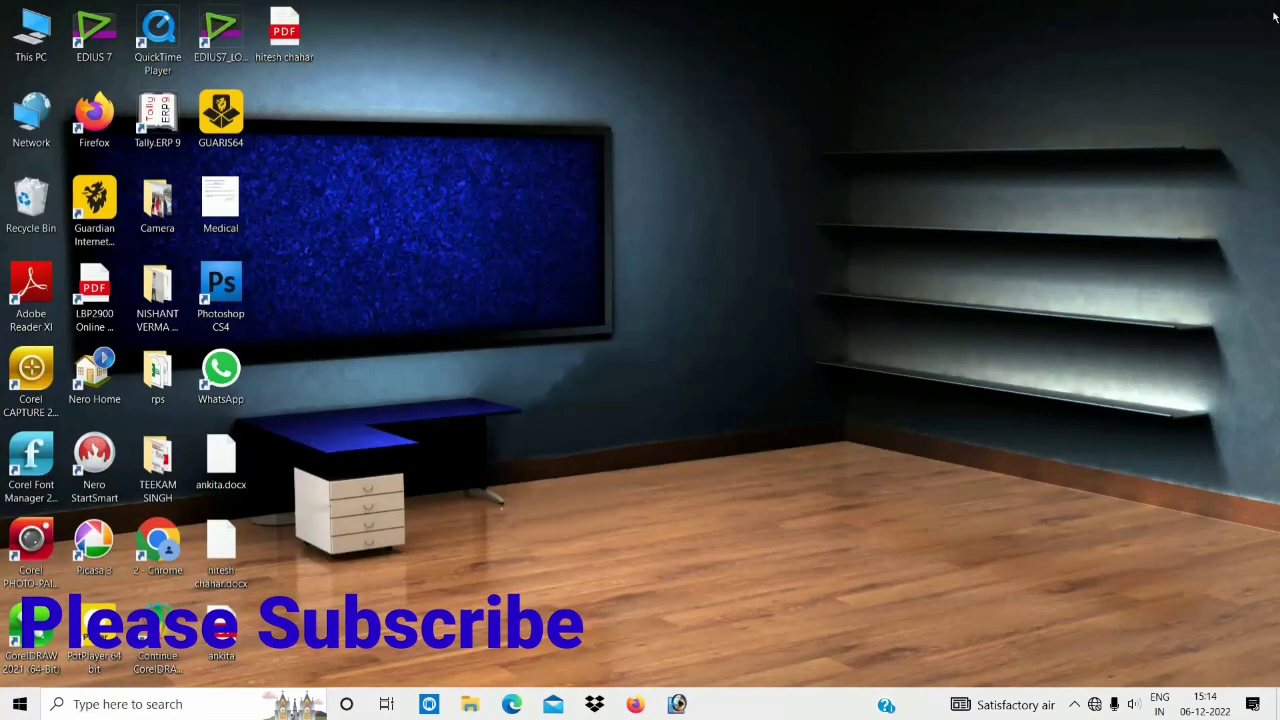
- Run 'powerpnt' from the Run dialog to start PowerPoint 2010 with a blank presentation
key("super+r")
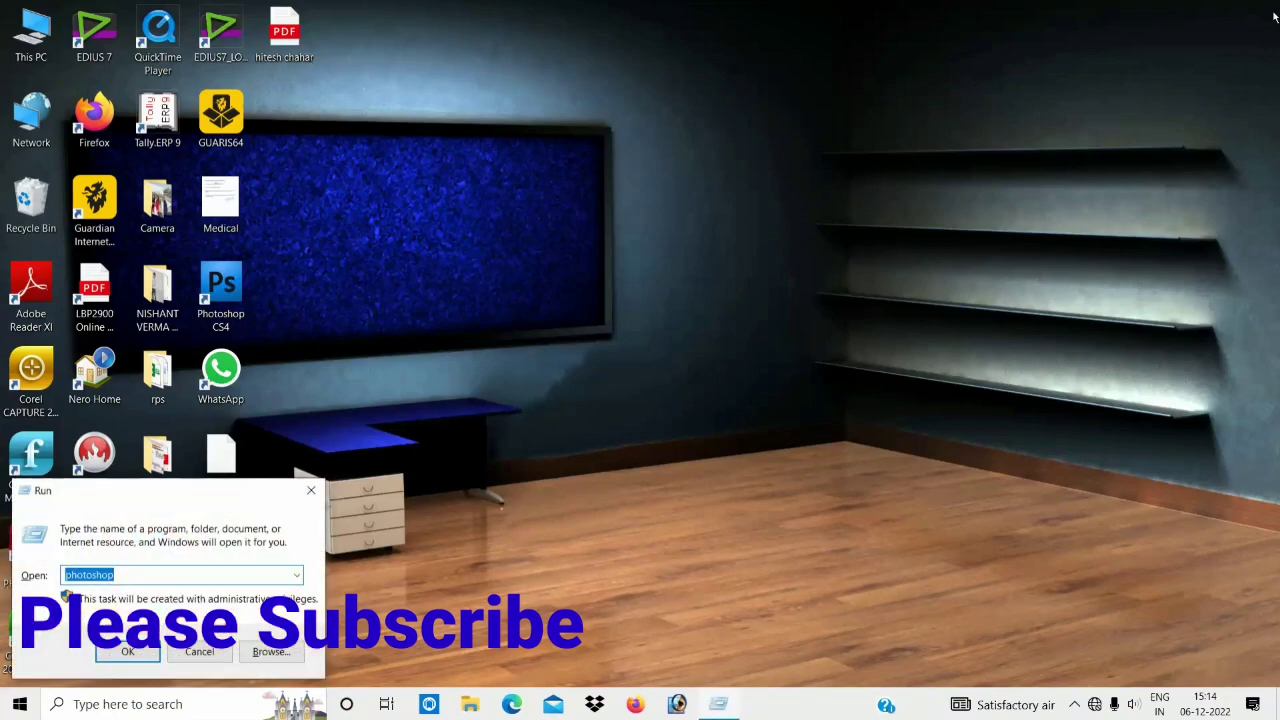
type("power")
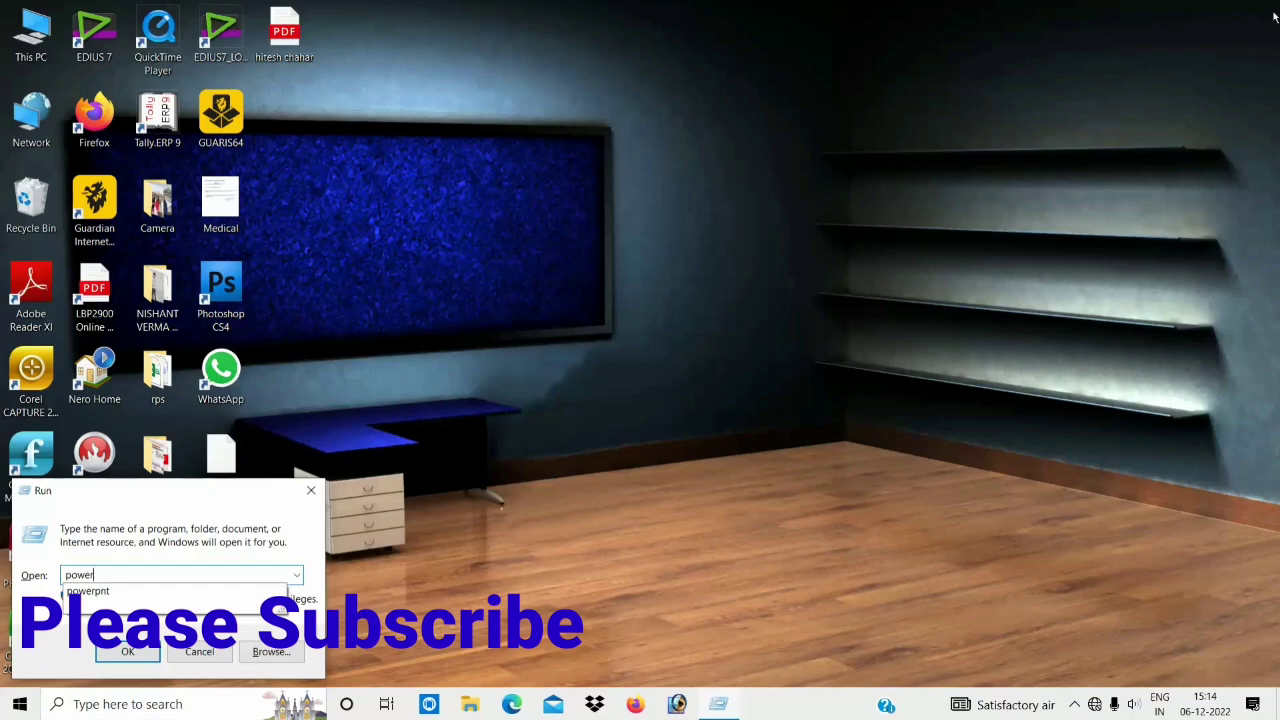
type("pn")
type("t")
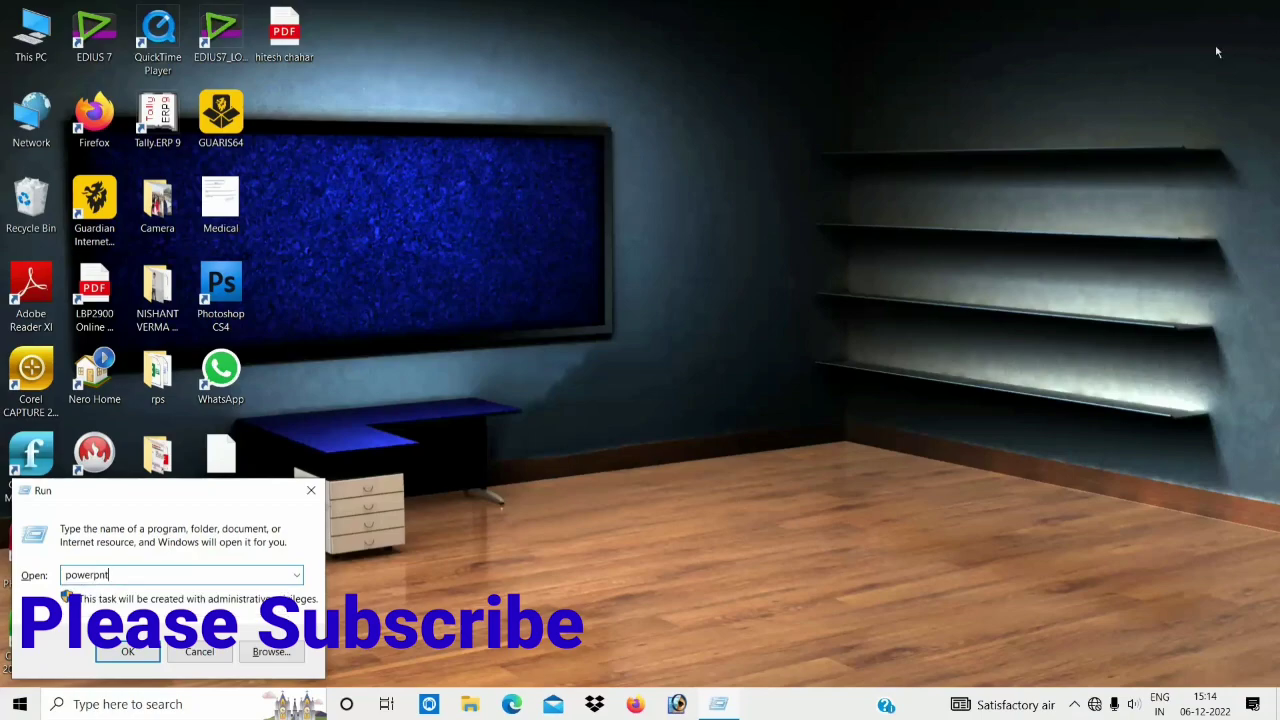
key("Return")
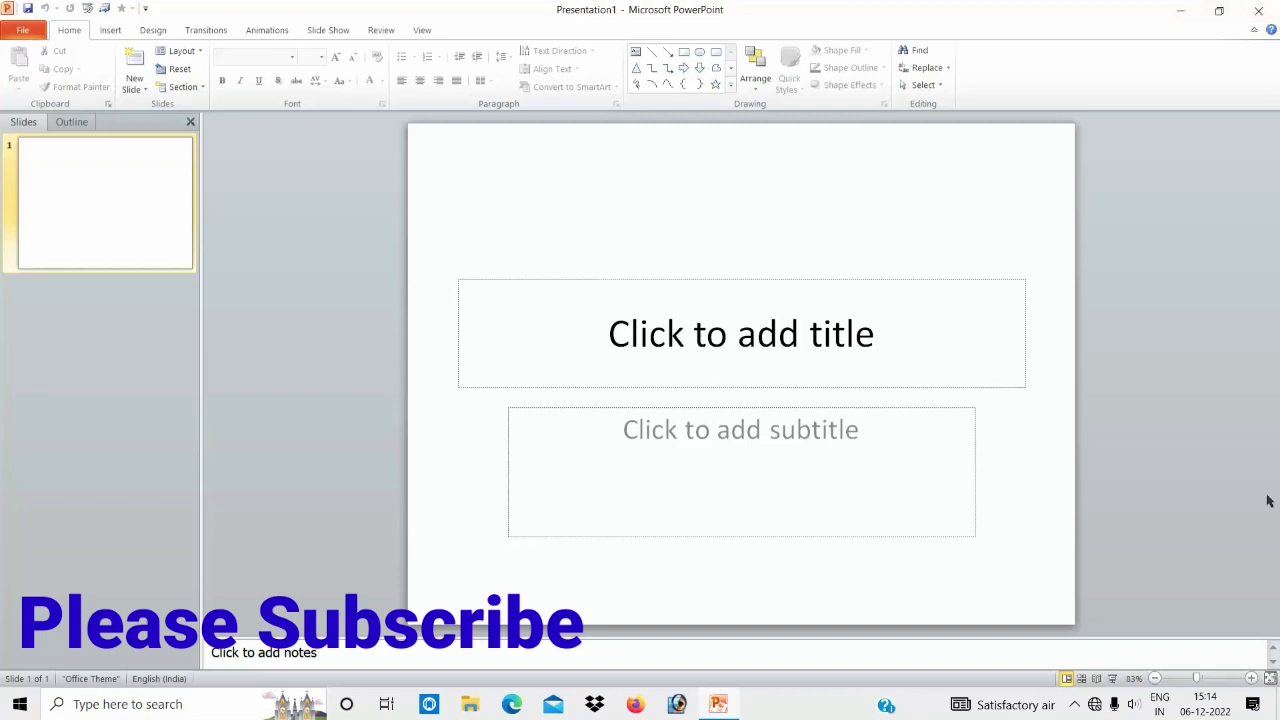